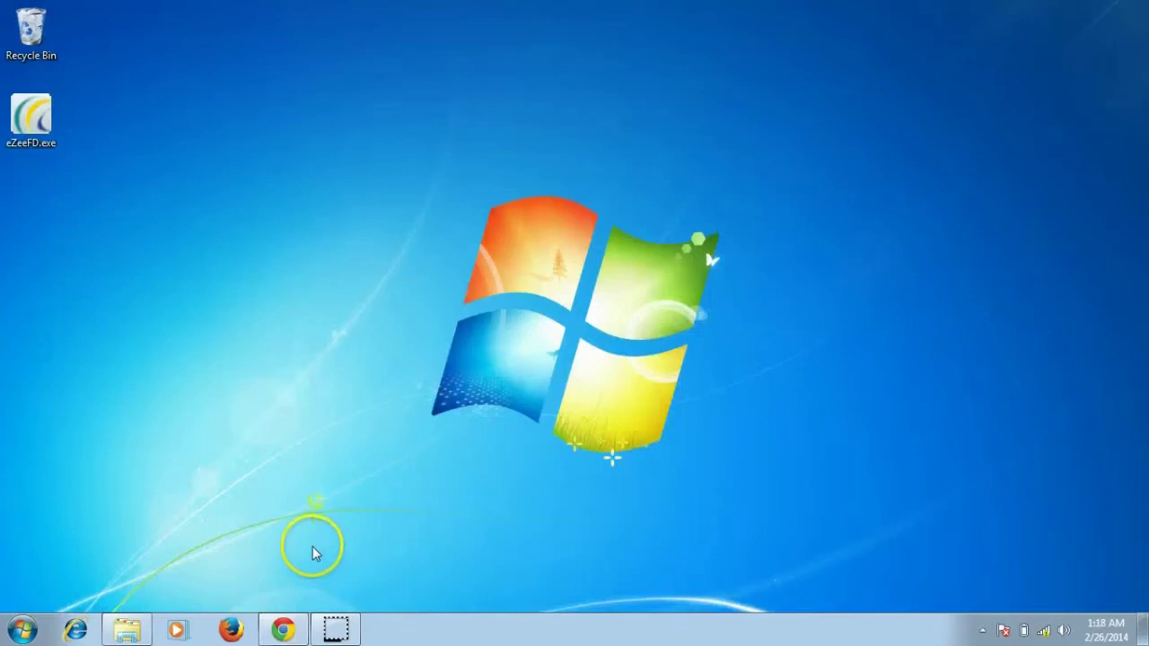
# Switch Windows Firewall to Off for both home/work and public network locations
pyautogui.click(21, 630)
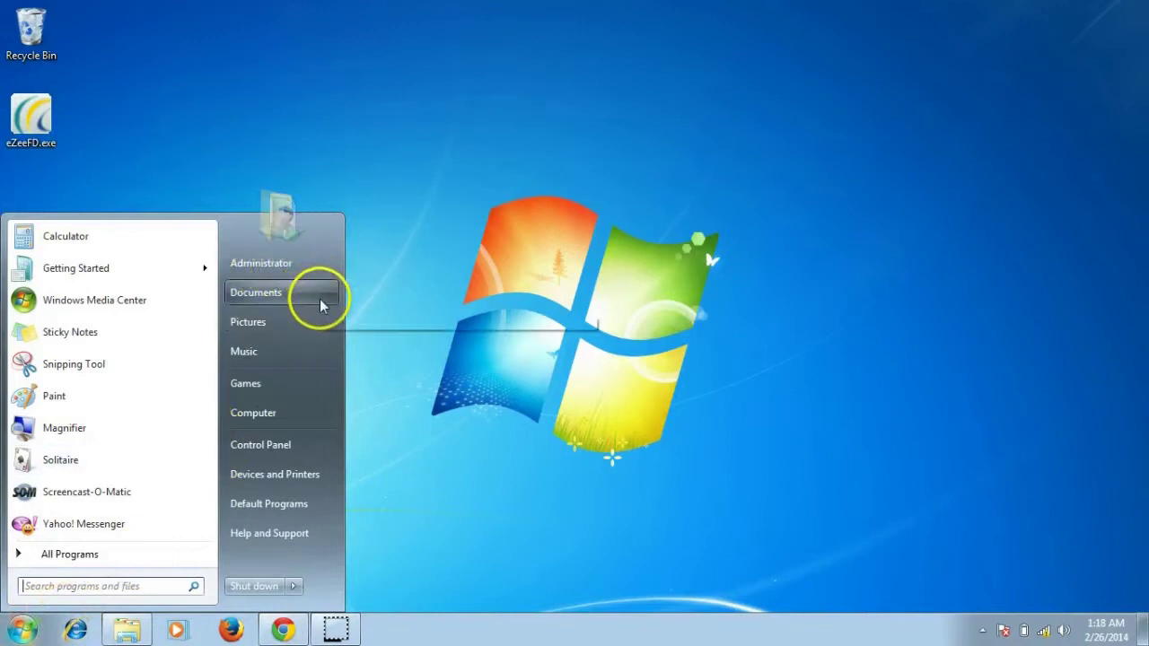
pyautogui.click(292, 446)
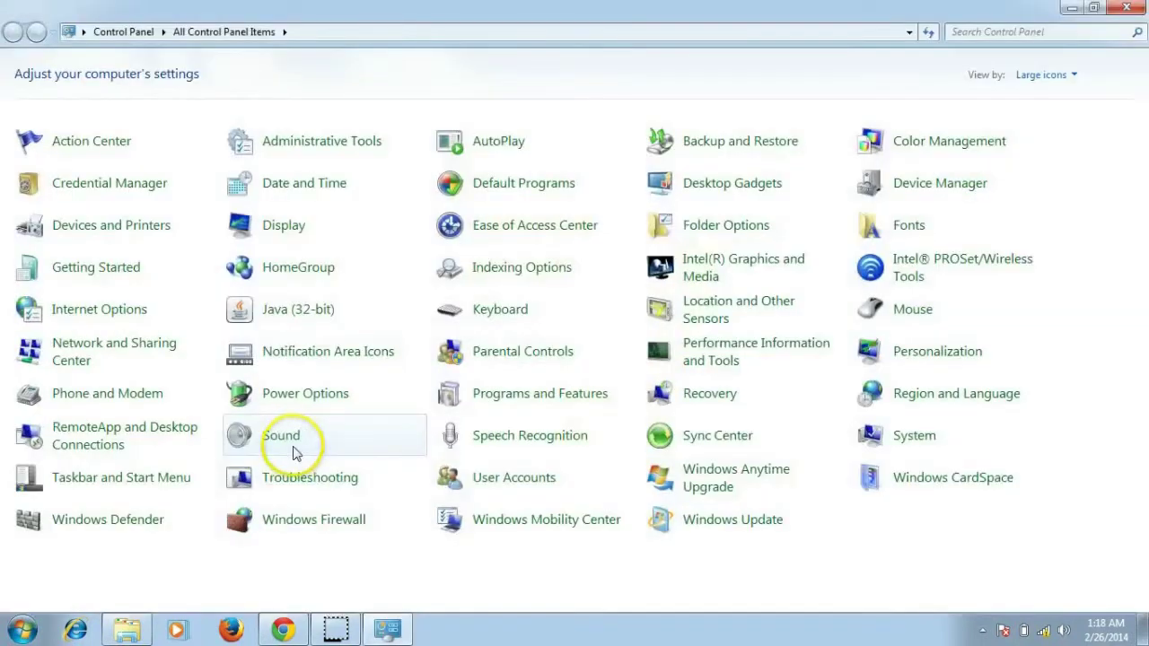
pyautogui.click(296, 524)
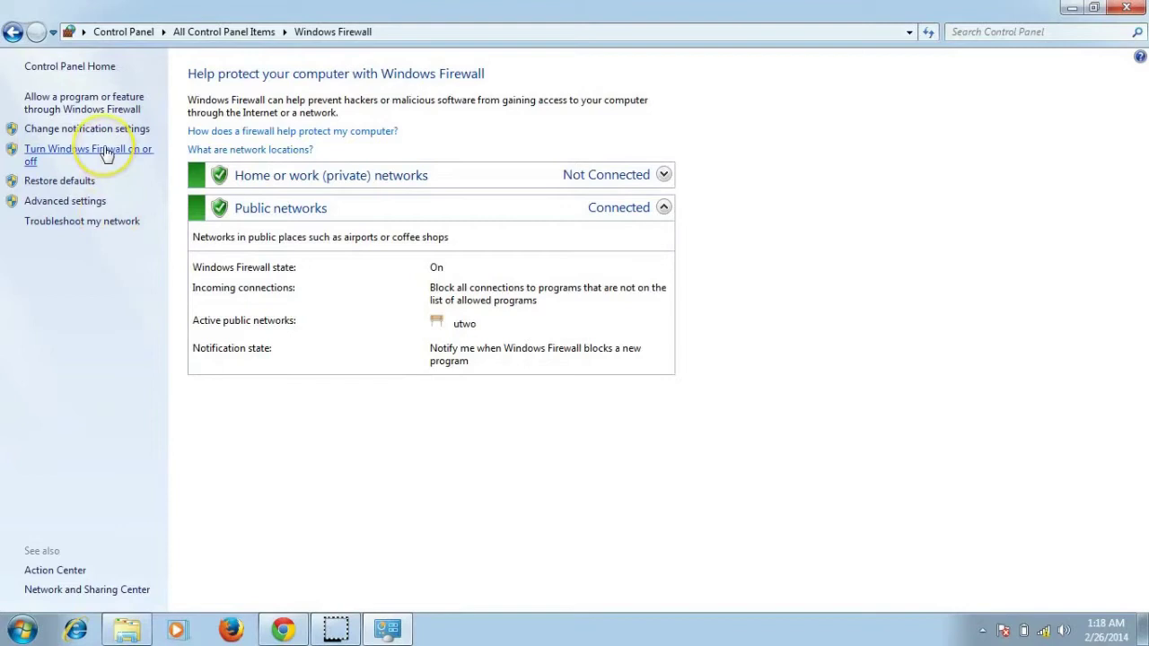
pyautogui.click(72, 151)
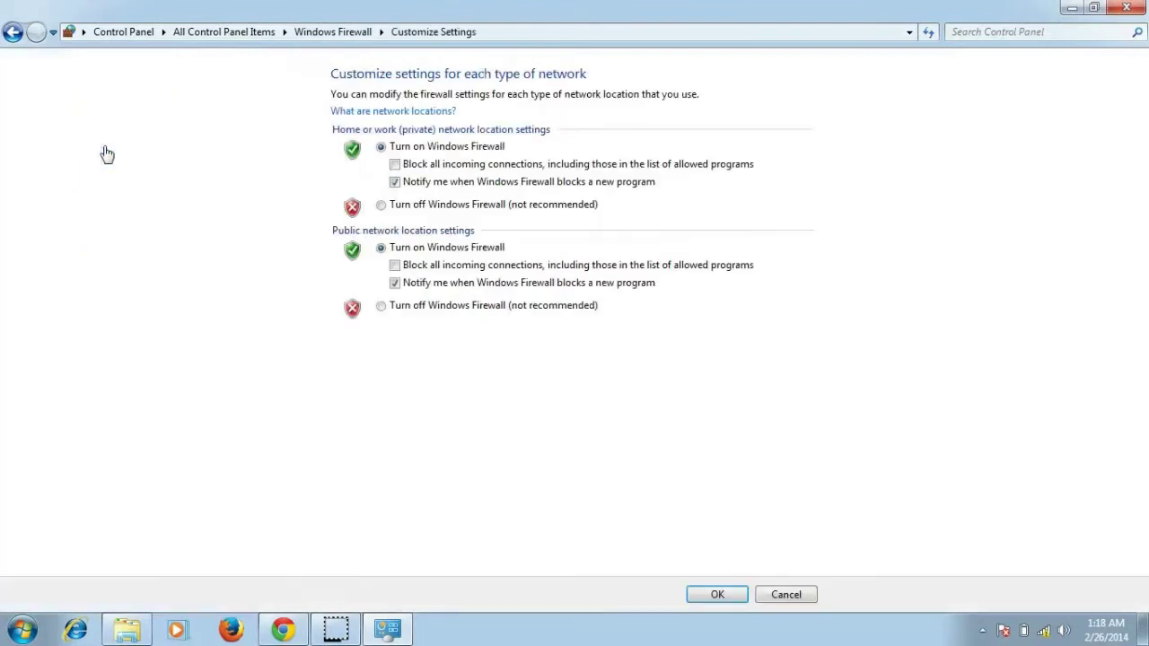
pyautogui.click(381, 205)
pyautogui.click(404, 307)
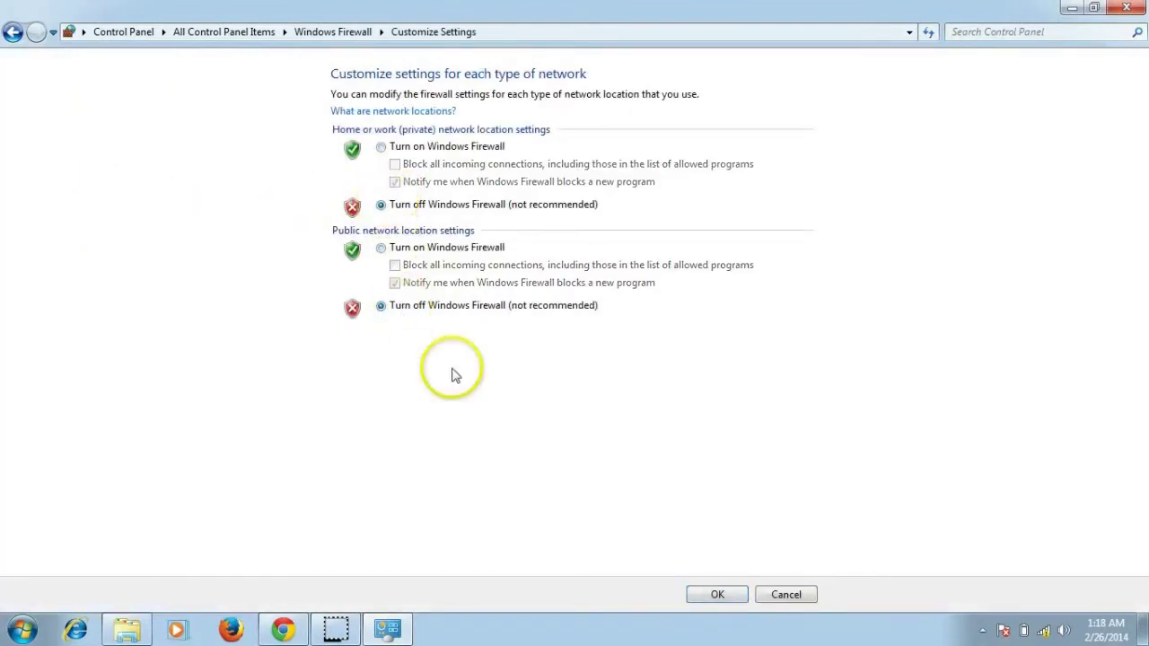
pyautogui.click(723, 595)
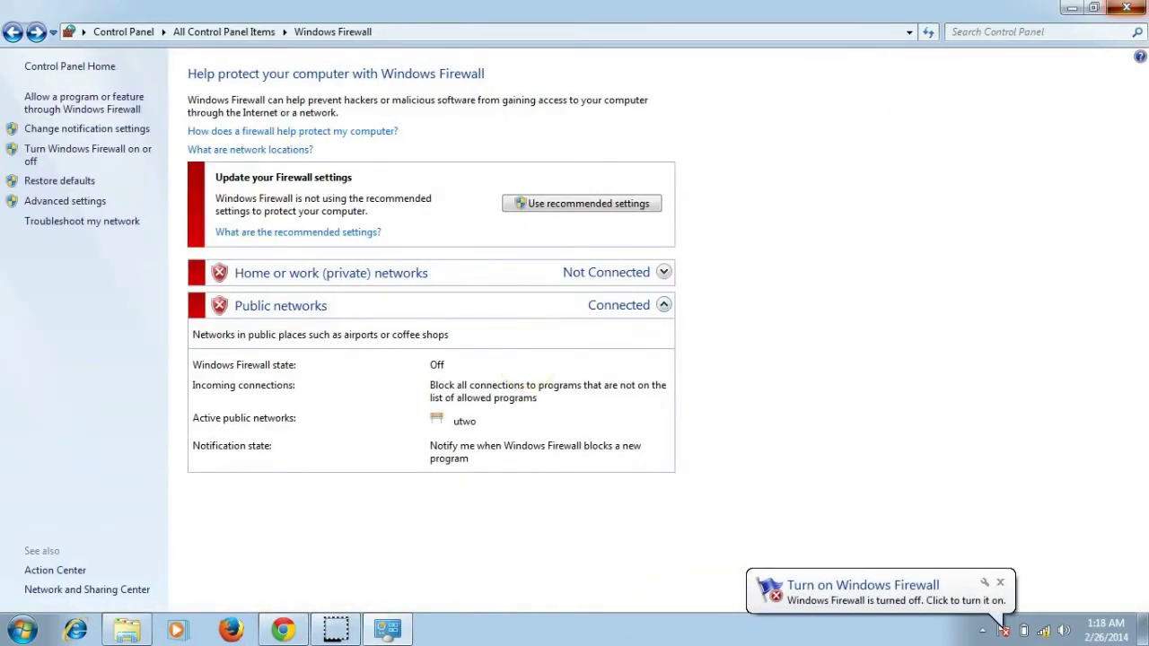
# Lower User Account Control to 'Never notify', then close Control Panel
pyautogui.click(1126, 8)
pyautogui.click(20, 630)
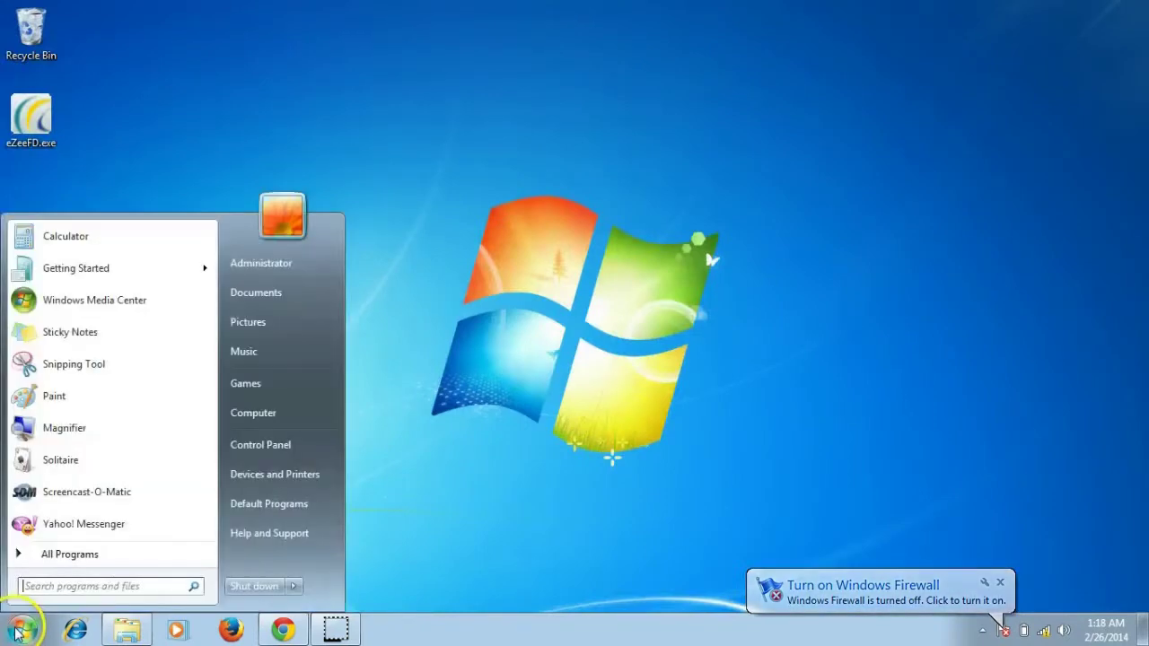
pyautogui.click(296, 443)
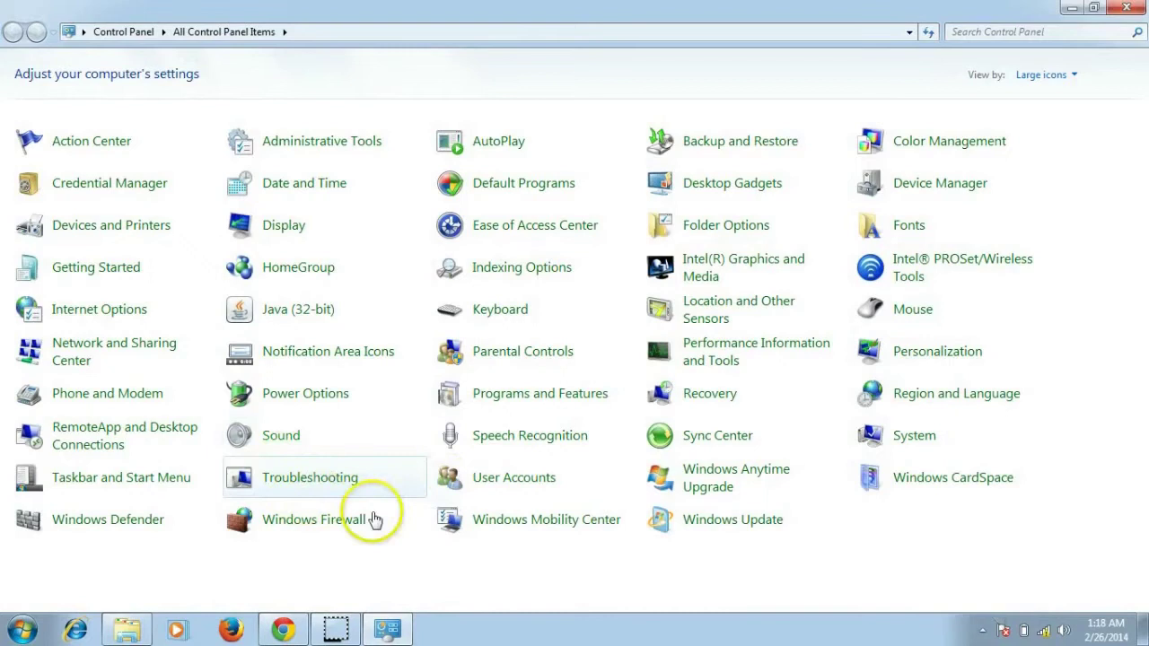
pyautogui.click(514, 490)
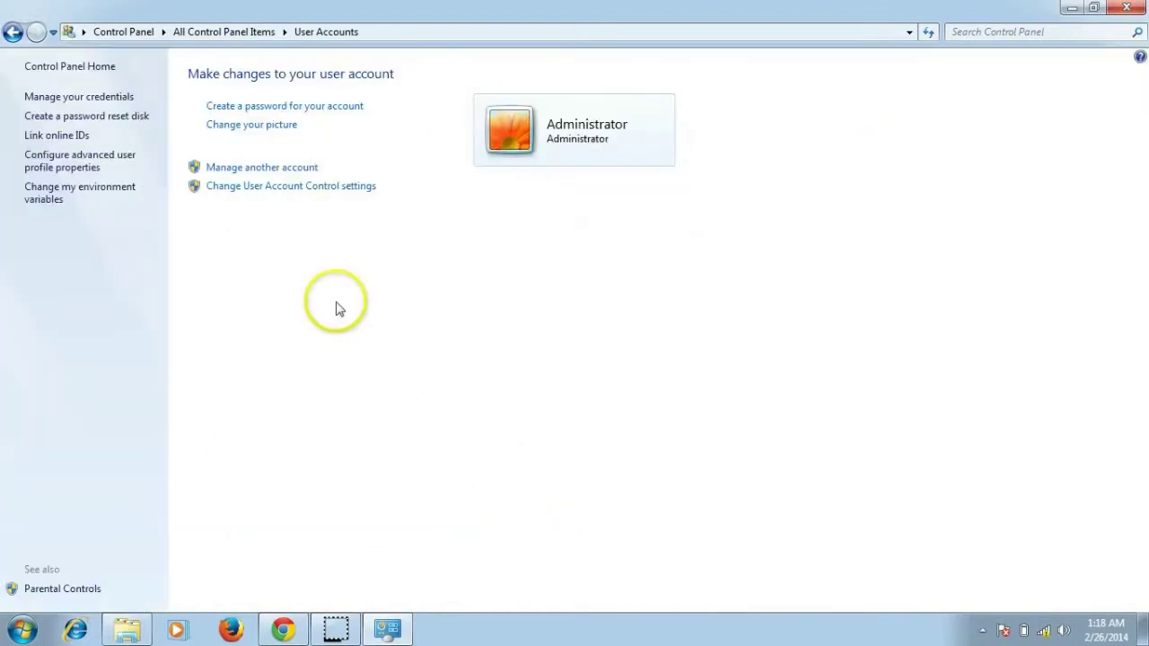
pyautogui.click(308, 186)
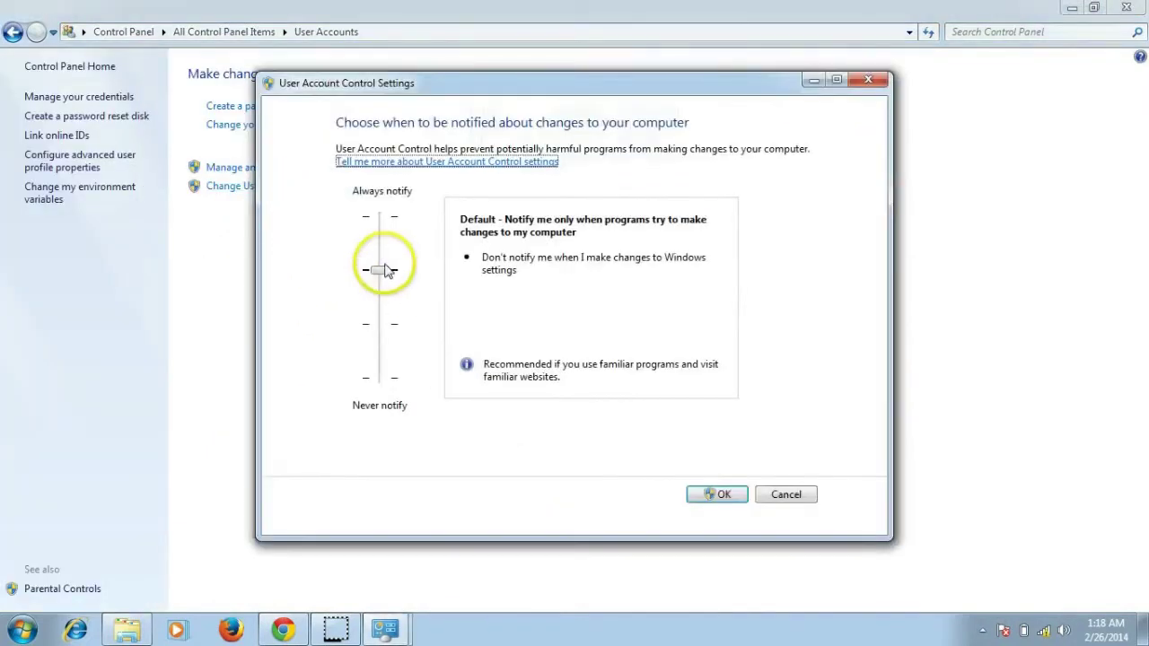
pyautogui.moveTo(379, 270); pyautogui.dragTo(381, 388)
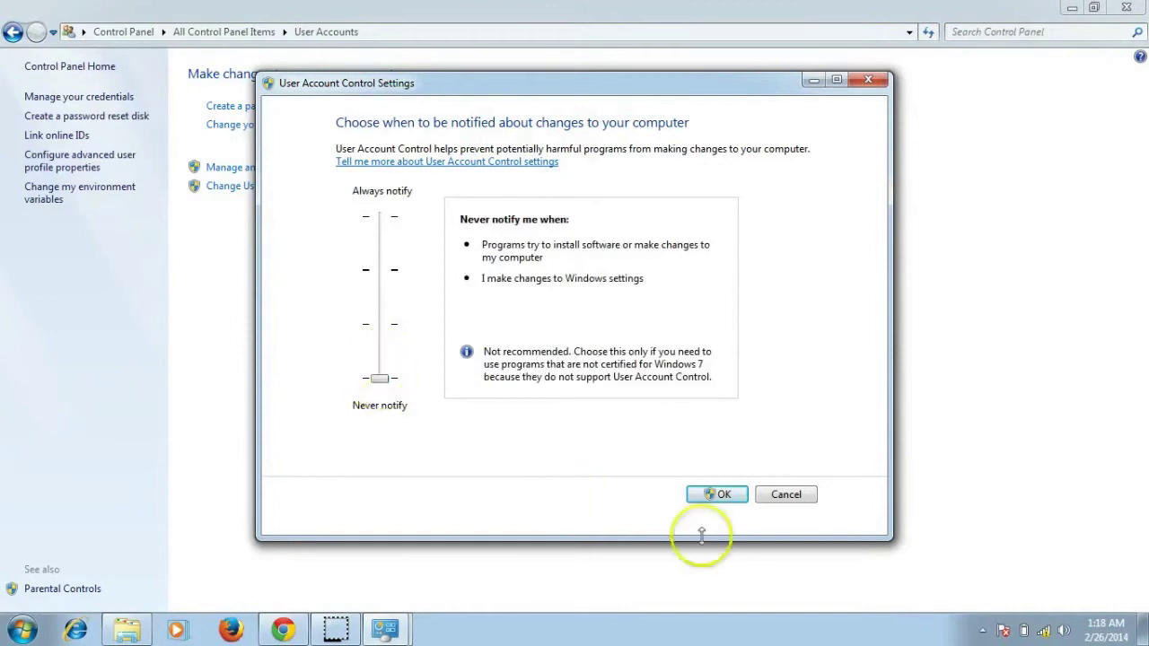
pyautogui.click(723, 497)
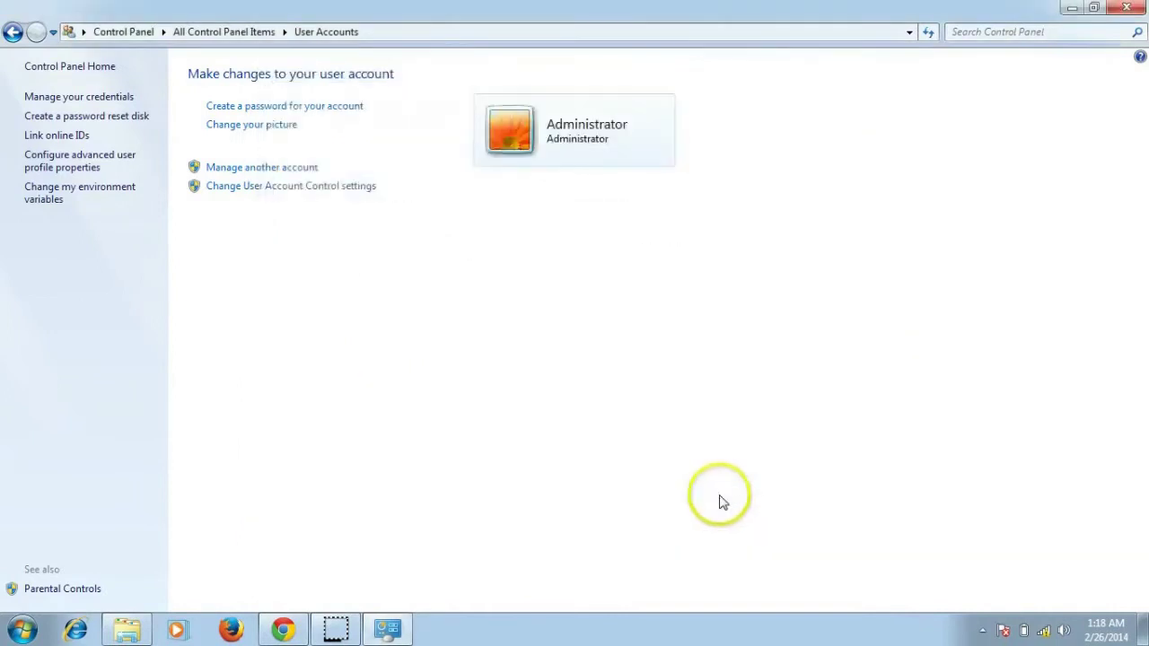
pyautogui.click(1127, 8)
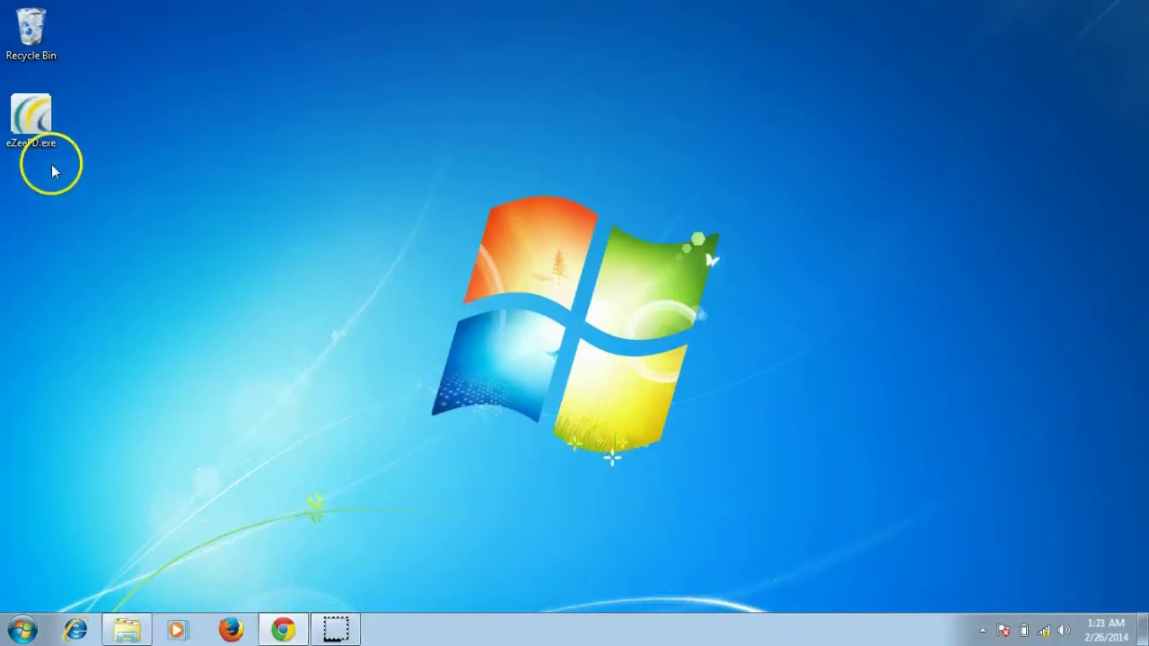
# Run eZeeFD.exe and complete the eZee NextGen 6.1 setup, accepting the license and installing
pyautogui.click(41, 144)
pyautogui.doubleClick(41, 144)
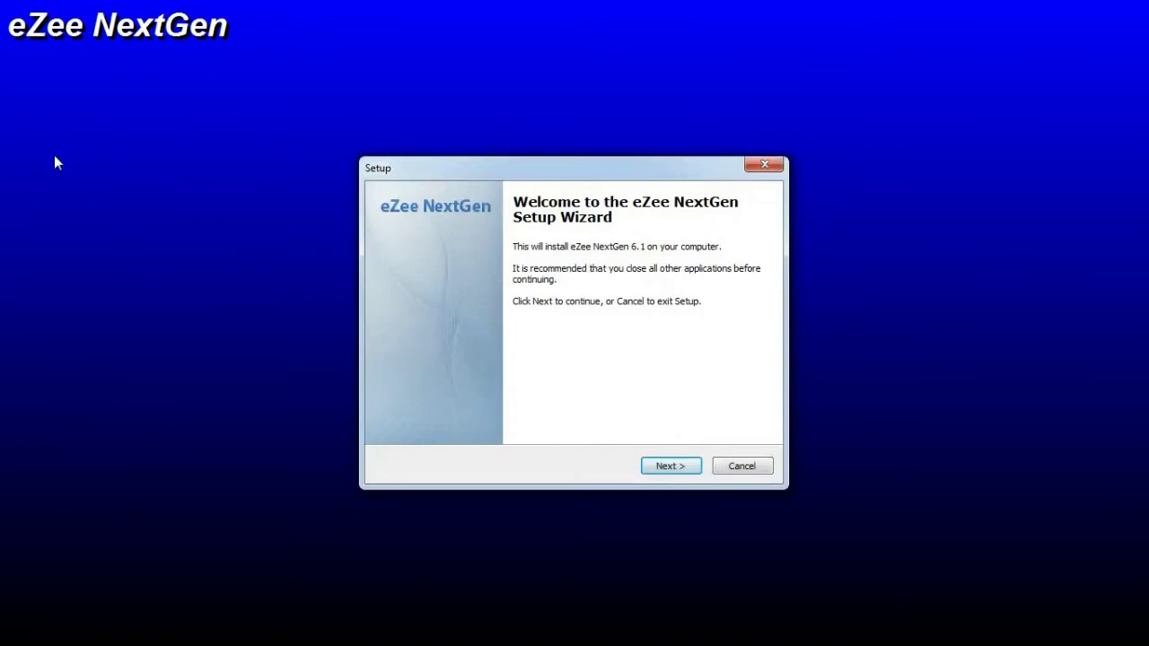
pyautogui.click(643, 458)
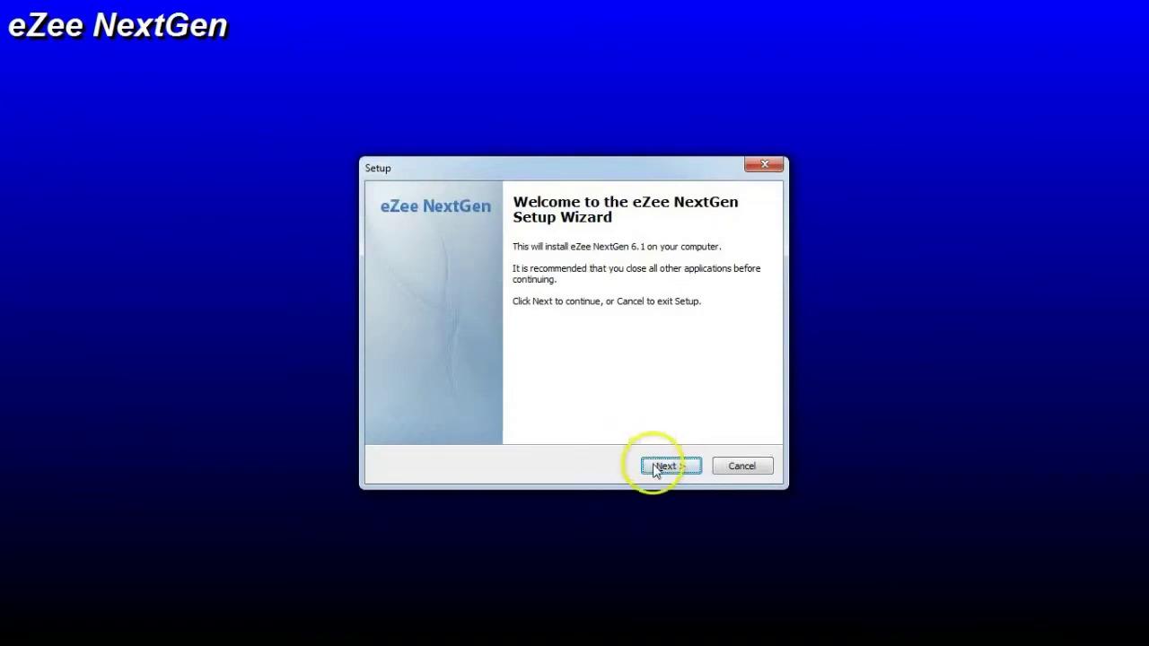
pyautogui.click(657, 468)
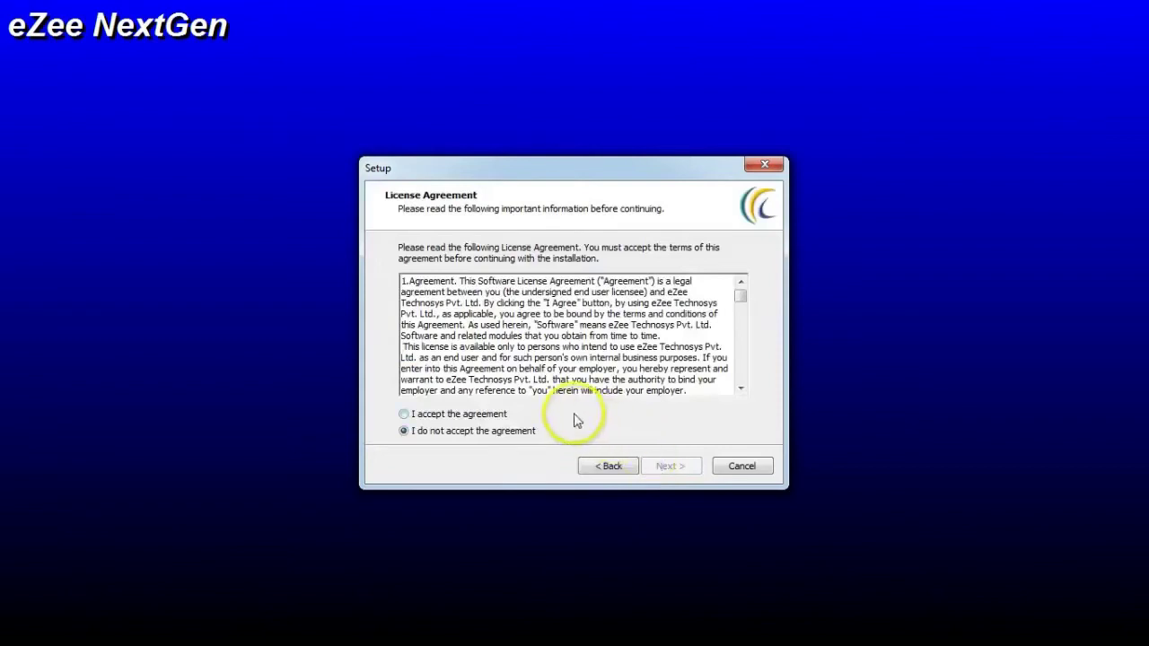
pyautogui.click(492, 414)
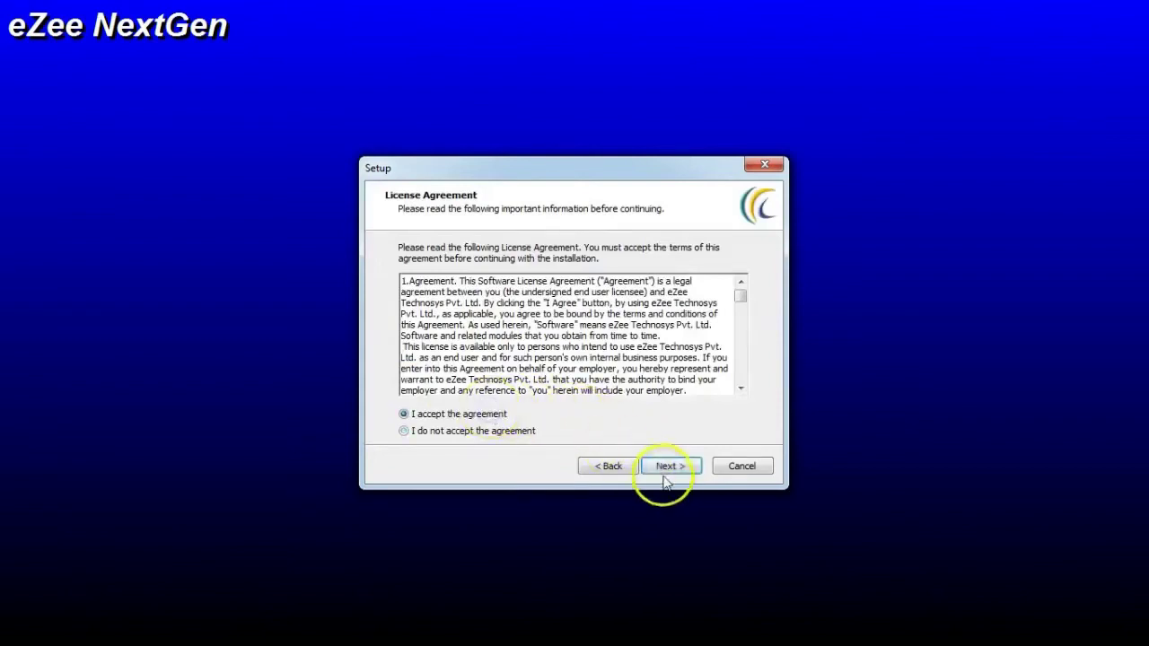
pyautogui.click(666, 480)
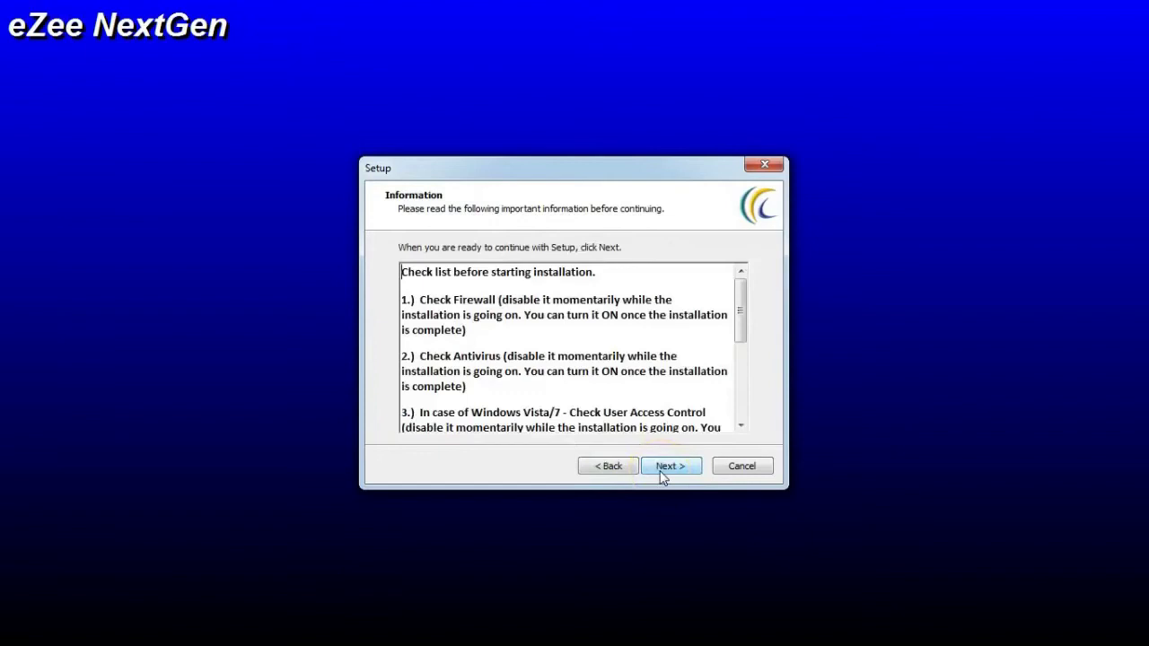
pyautogui.click(664, 479)
pyautogui.click(663, 469)
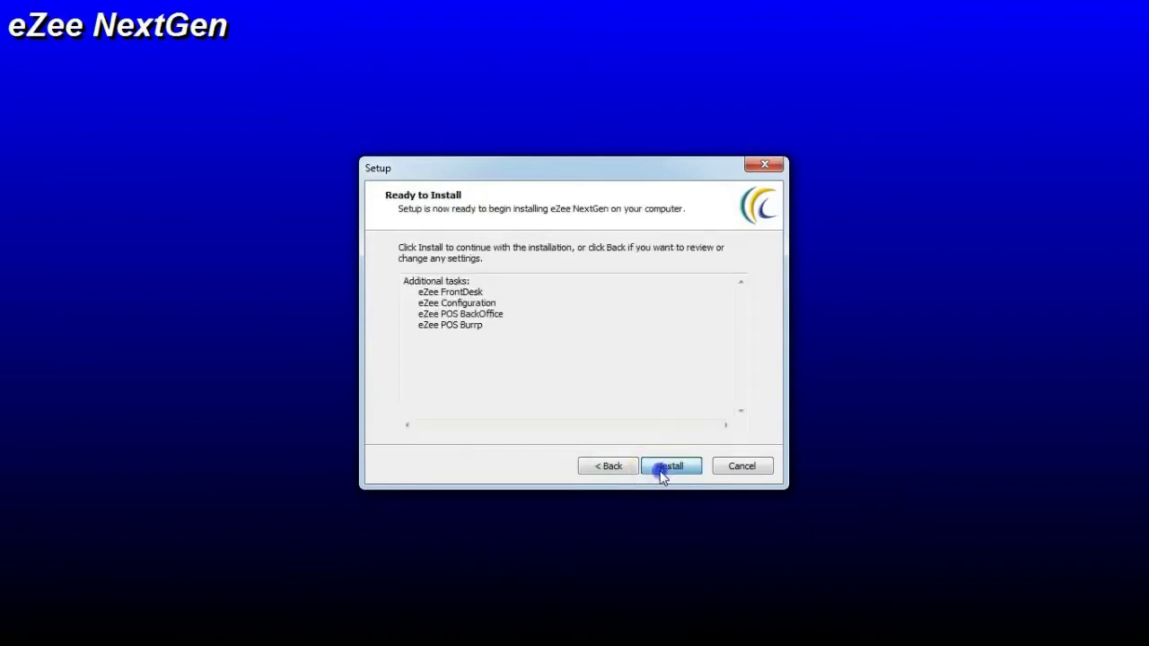
pyautogui.click(663, 469)
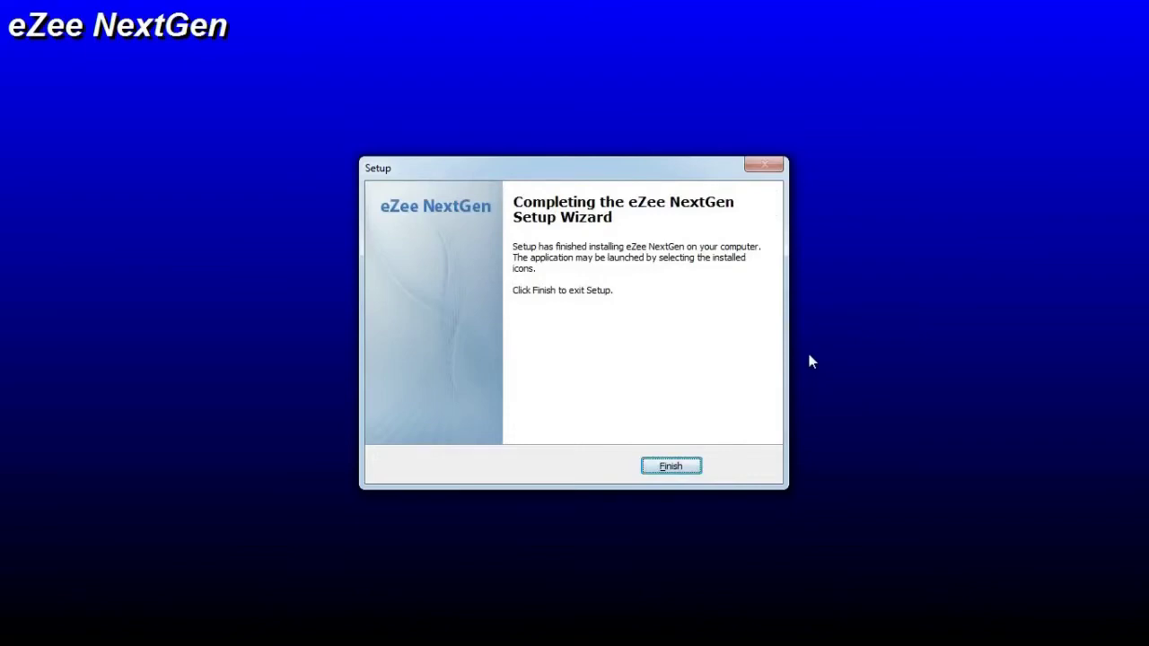
pyautogui.click(668, 464)
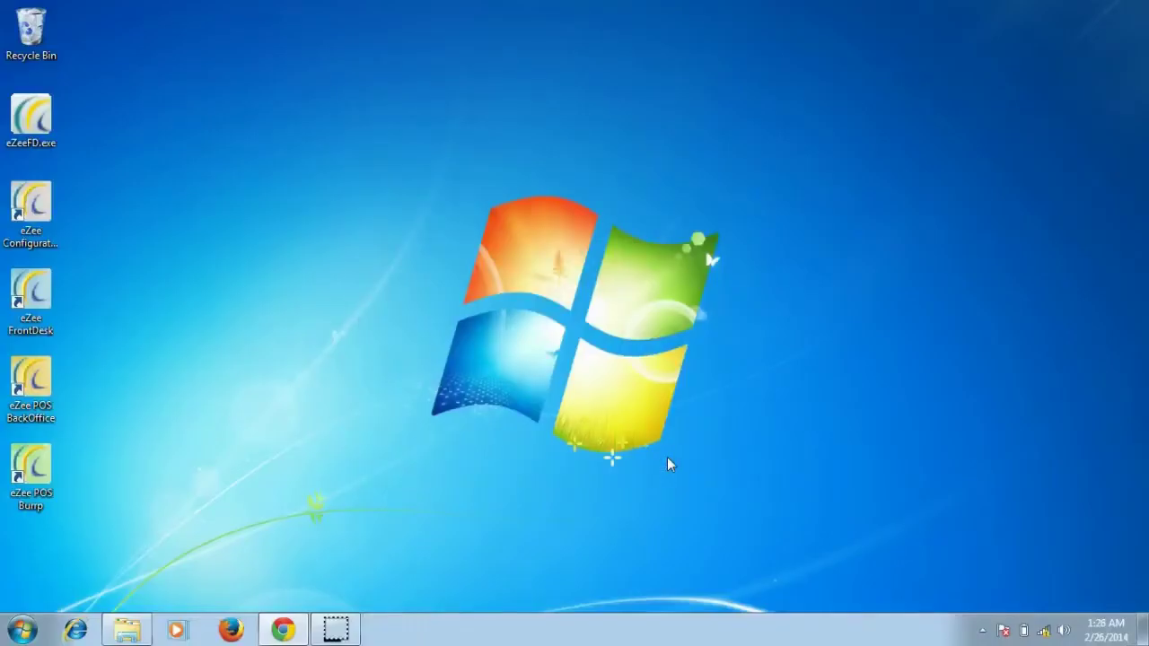
# Launch eZee Configuration from its desktop shortcut
pyautogui.click(664, 460)
pyautogui.click(27, 208)
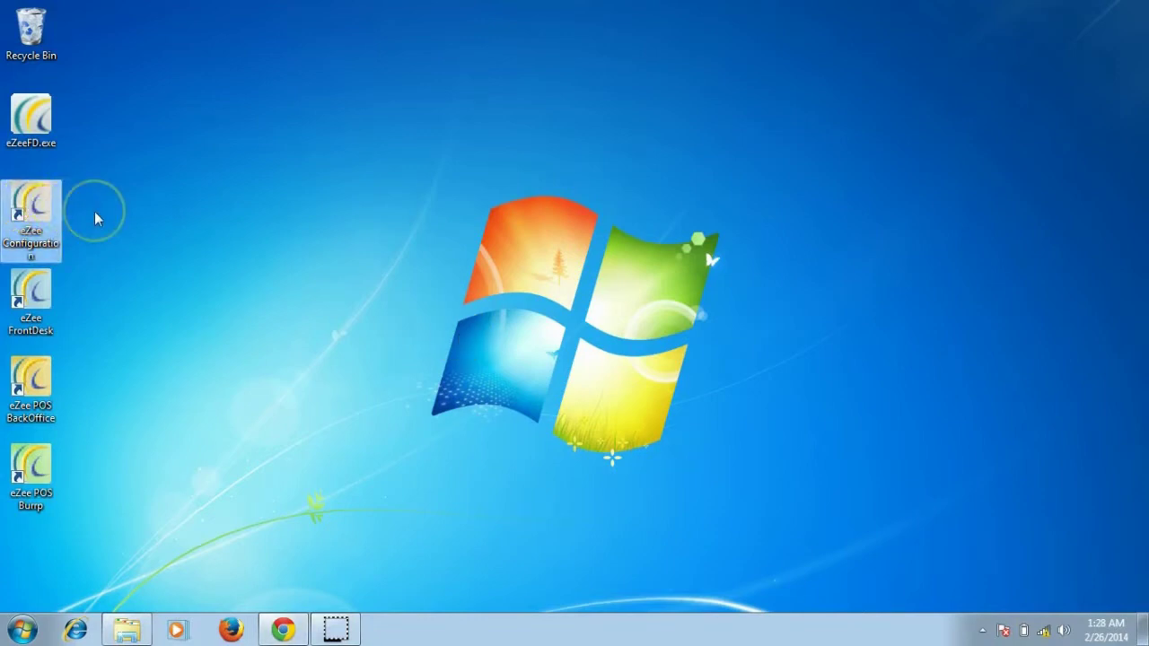
pyautogui.press('Return')
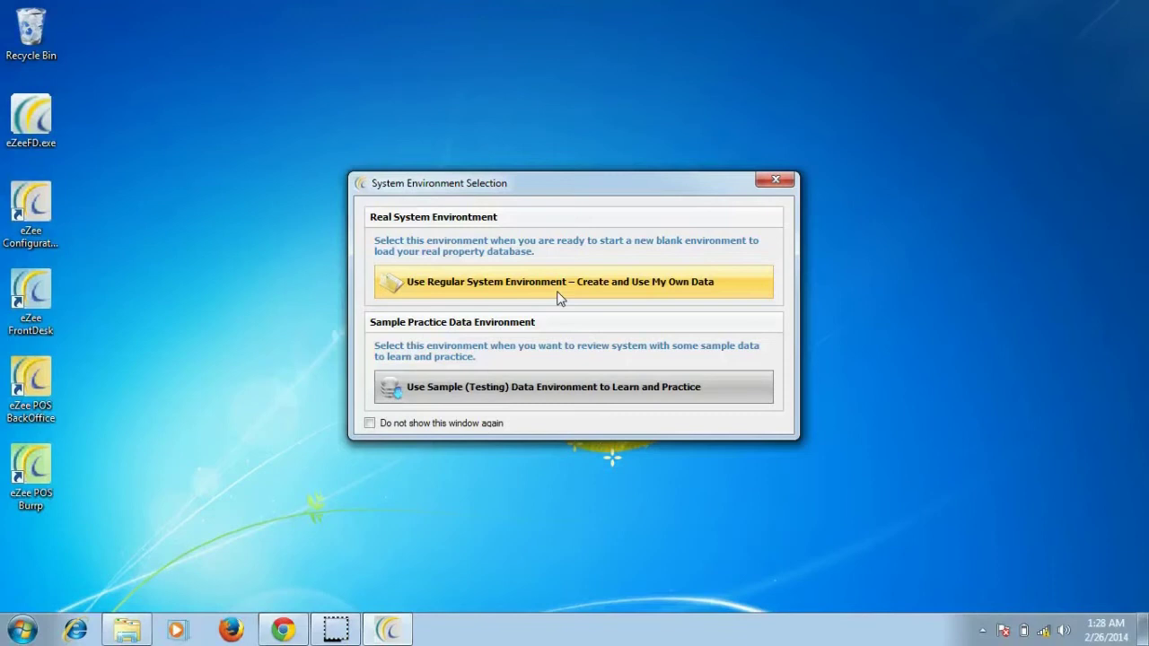
# Choose 'Use Sample (Testing) Data Environment' and log in to eZee Configuration as Admin
pyautogui.click(429, 393)
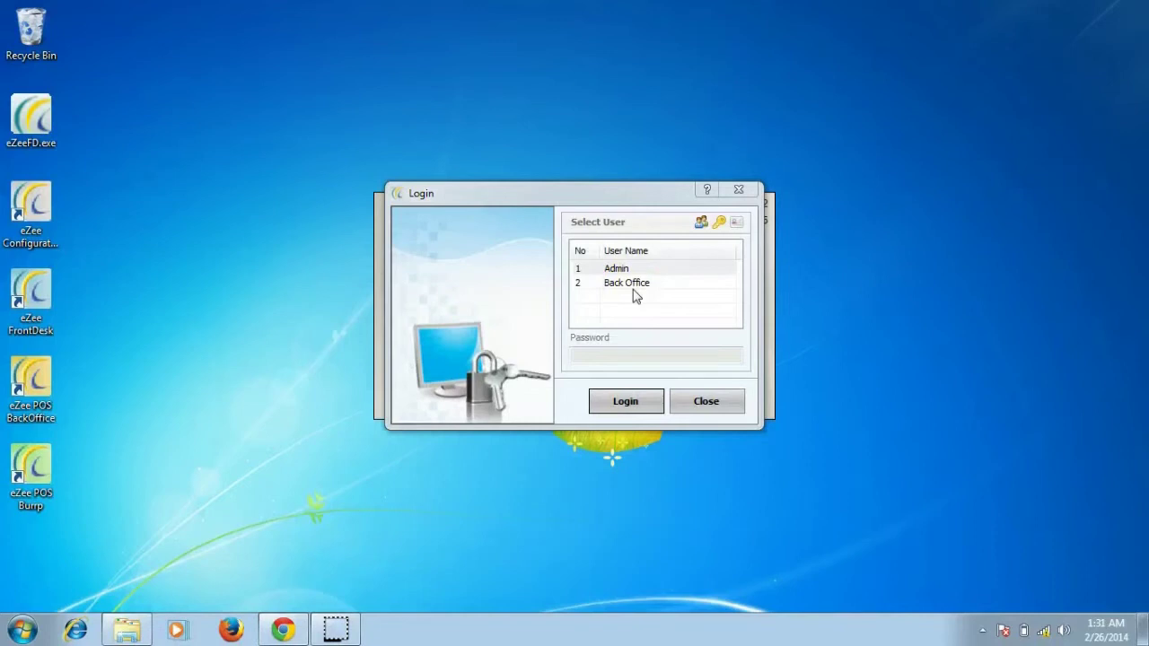
pyautogui.click(633, 285)
pyautogui.click(631, 267)
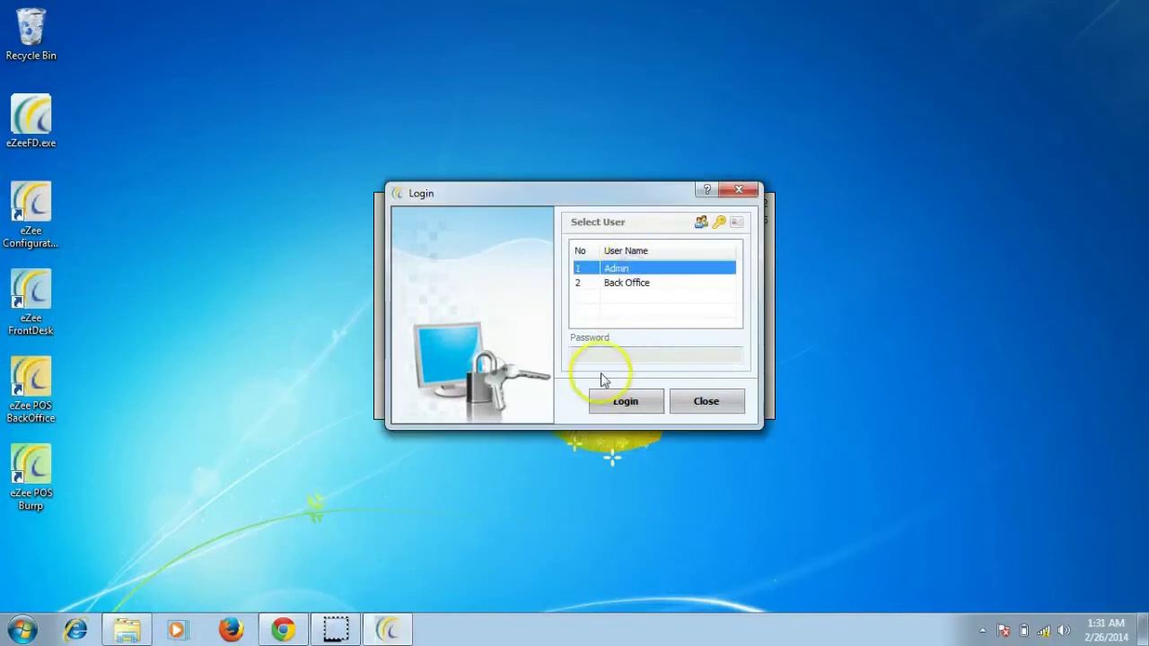
pyautogui.click(610, 402)
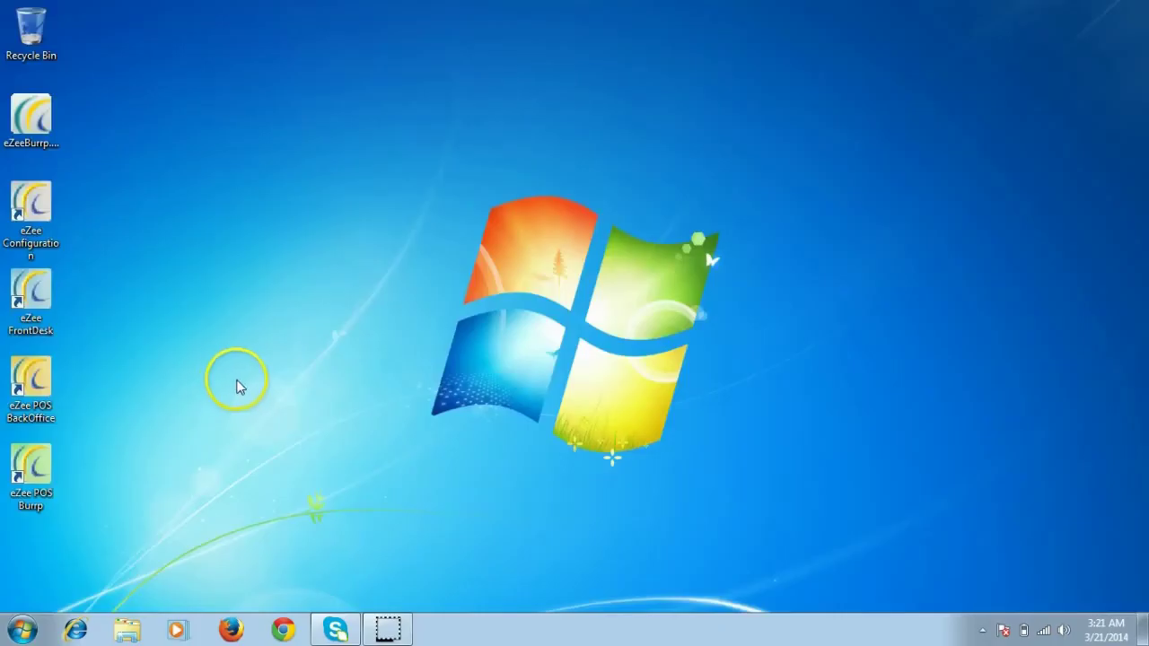
# Launch eZee FrontDesk with sample data, log in as Admin, and confirm the shift information
pyautogui.click(21, 306)
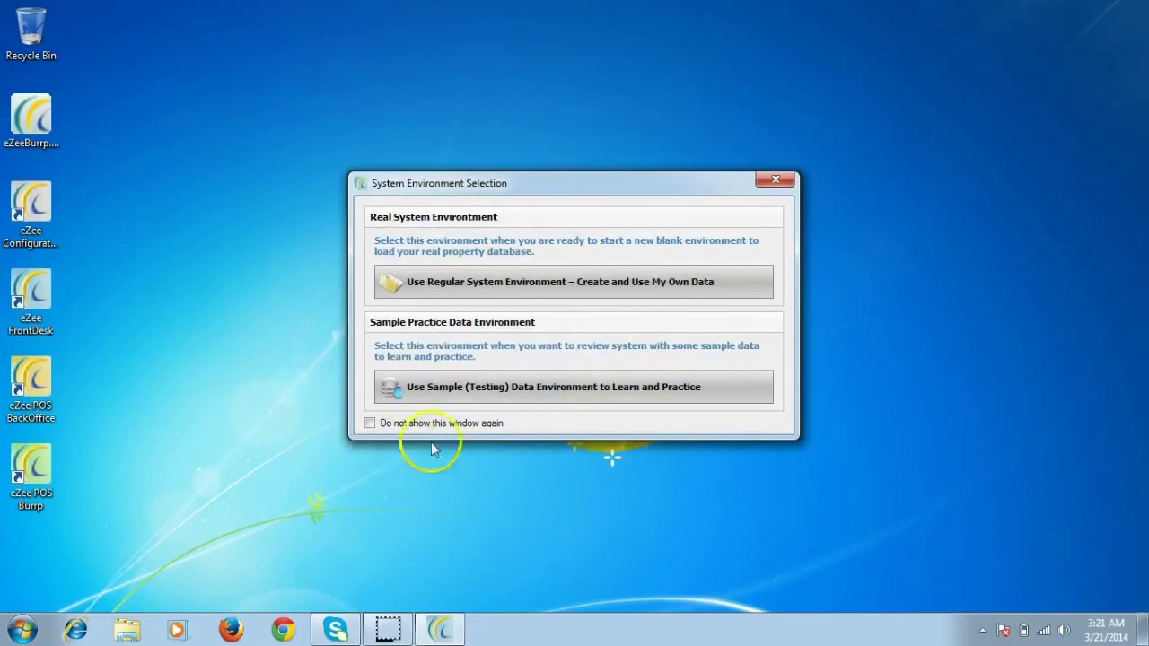
pyautogui.click(537, 395)
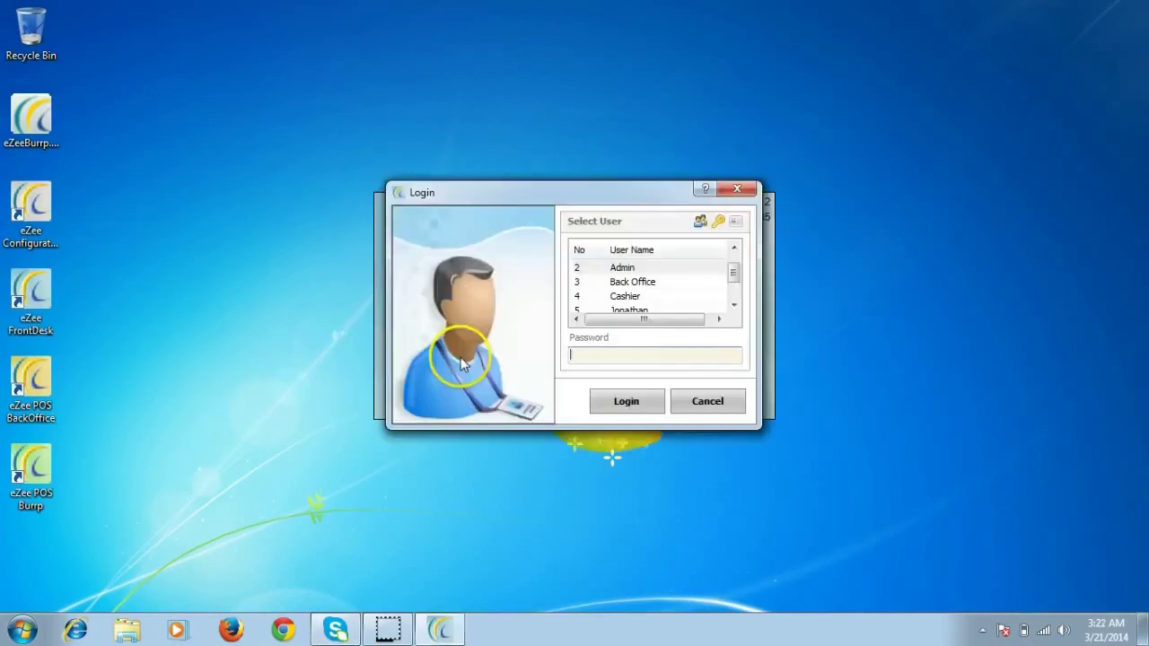
pyautogui.click(622, 267)
pyautogui.click(610, 397)
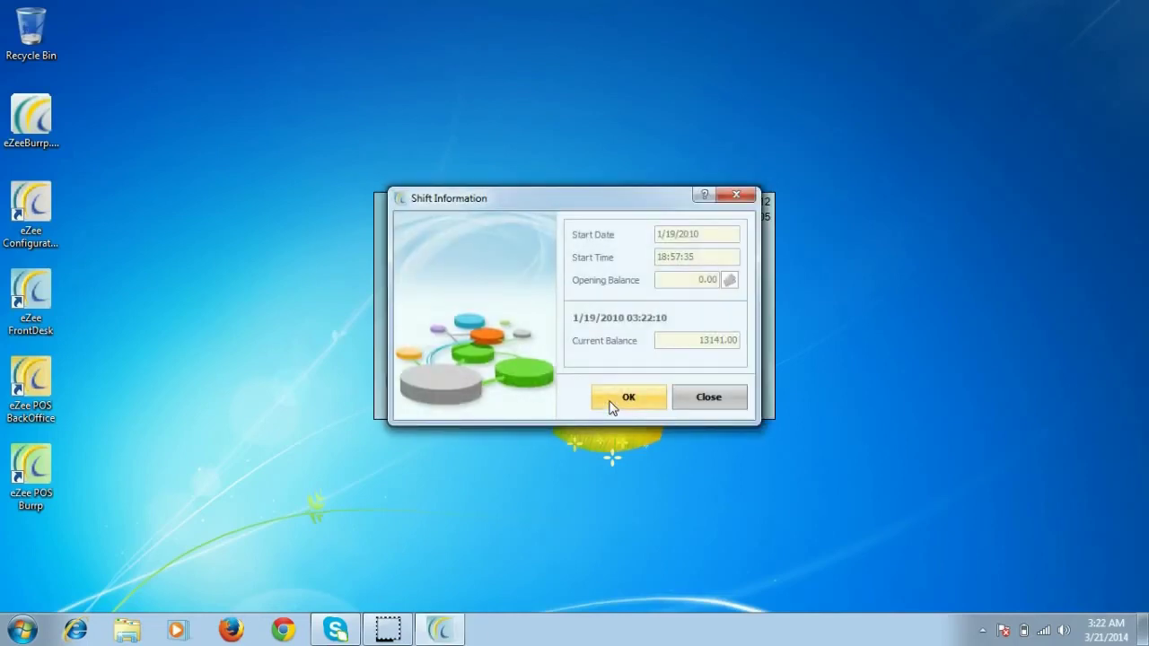
pyautogui.click(611, 405)
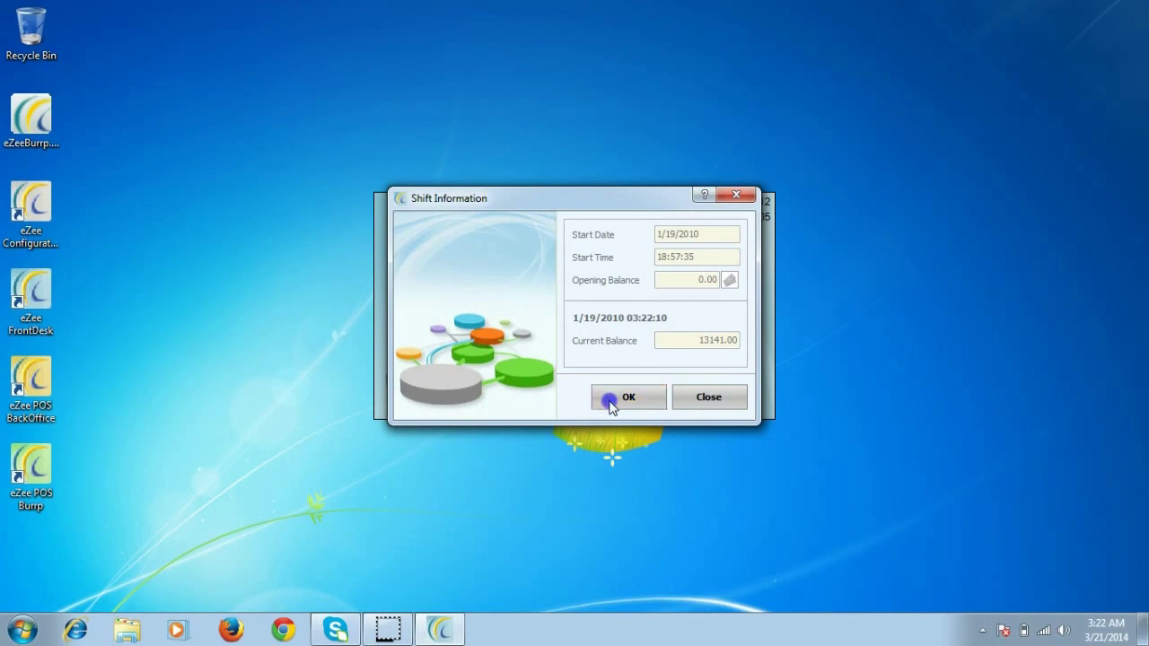